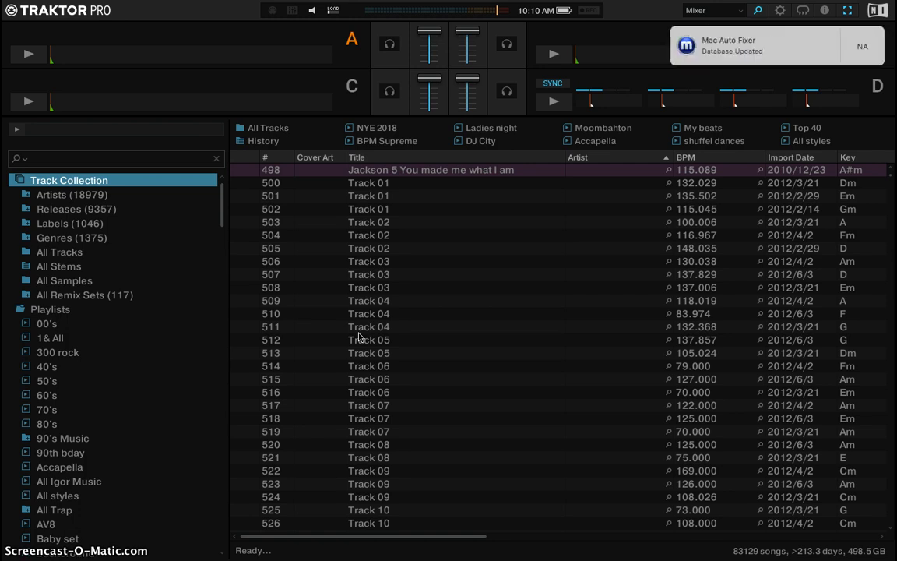
- Dismiss the database-updated notification so deck B is visible
left_click(861, 49)
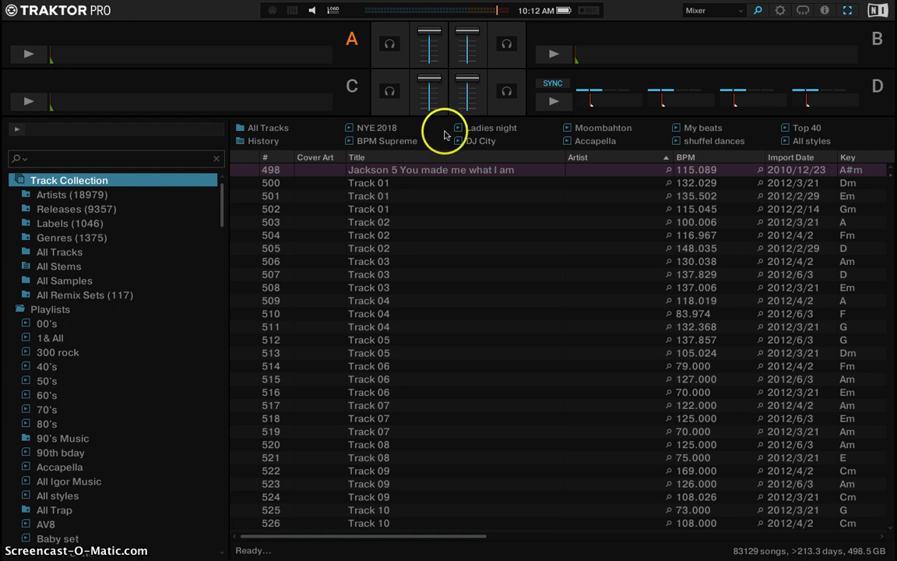
- Open the context menu for Track Collection in the browser tree
right_click(101, 182)
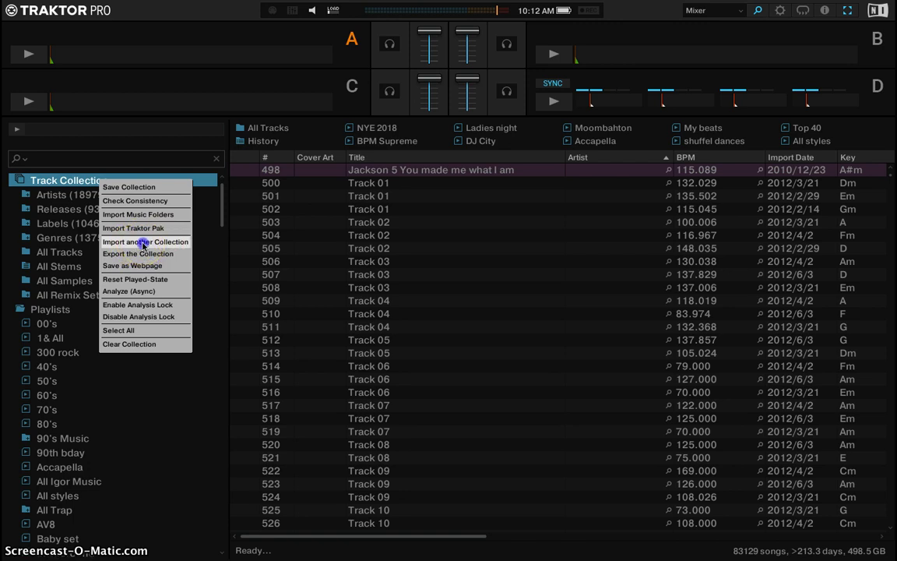
- Choose Import another Collection to browse the Traktor 3.1.0 folder
left_click(143, 242)
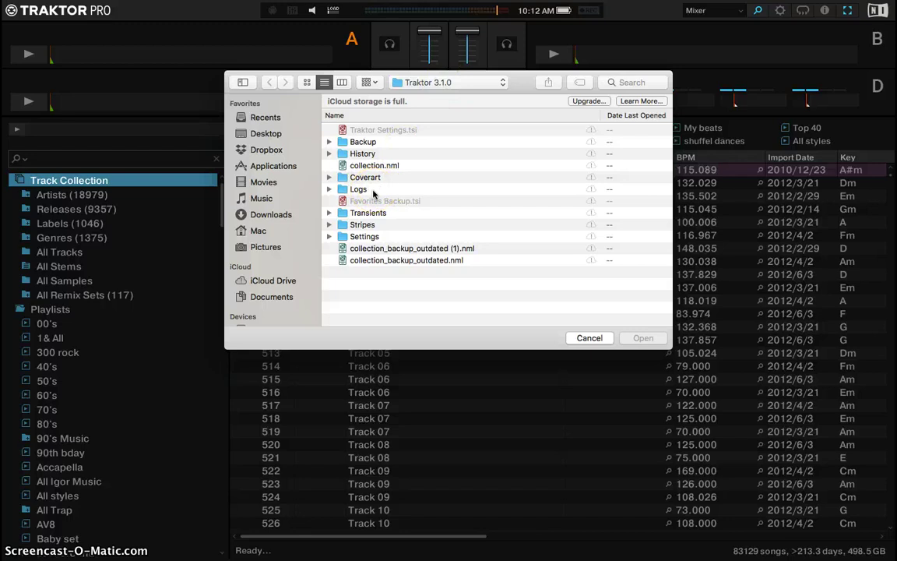
- Expand the History folder, browse the dated backups, and select history_2019y01m25d_23h43m32s.nml
left_click(329, 154)
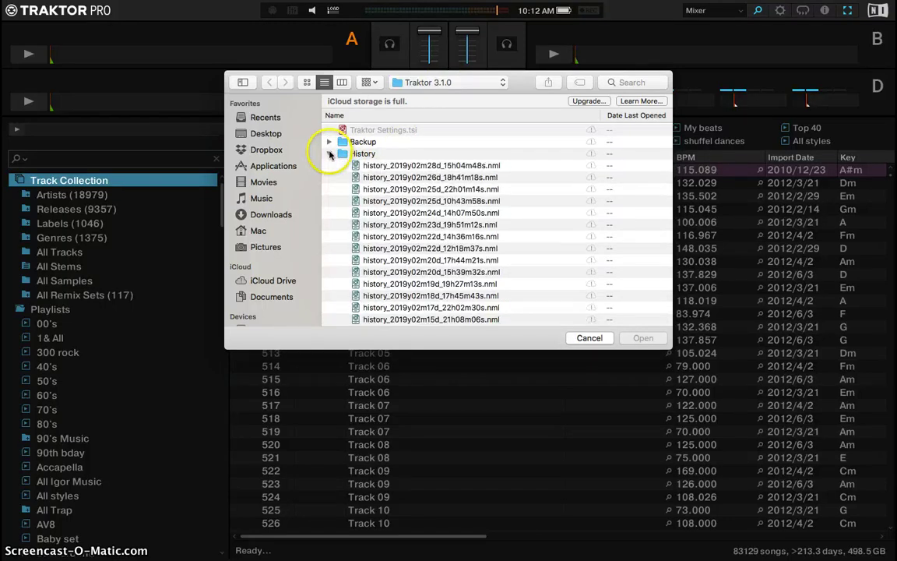
scroll(408, 210, "down", 4)
left_click(413, 205)
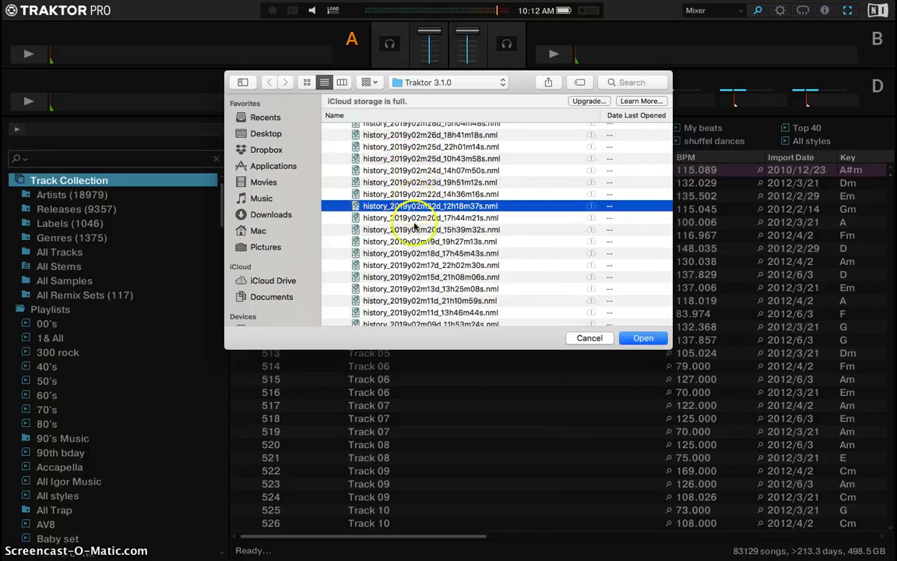
left_click(414, 229)
scroll(412, 249, "down", 4)
left_click(413, 277)
scroll(411, 257, "down", 4)
left_click(412, 249)
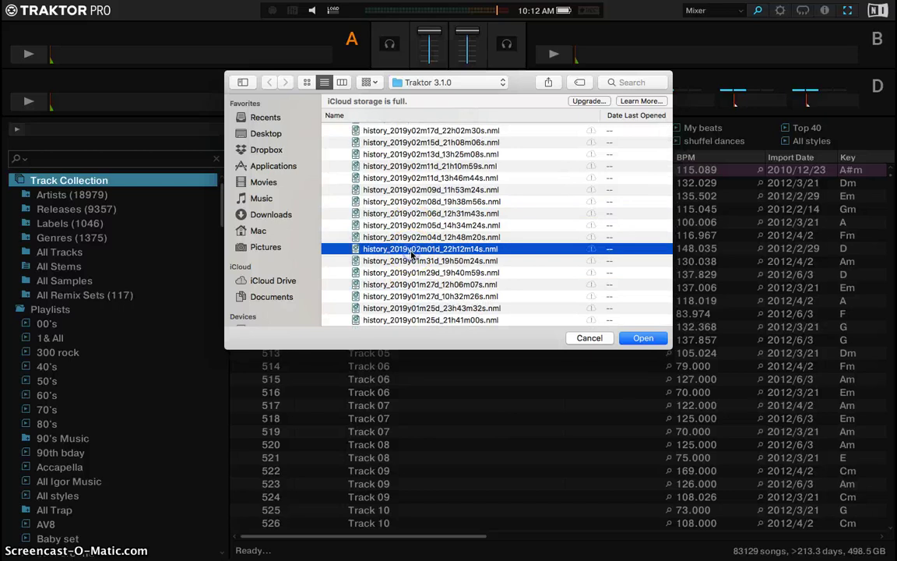
left_click(414, 225)
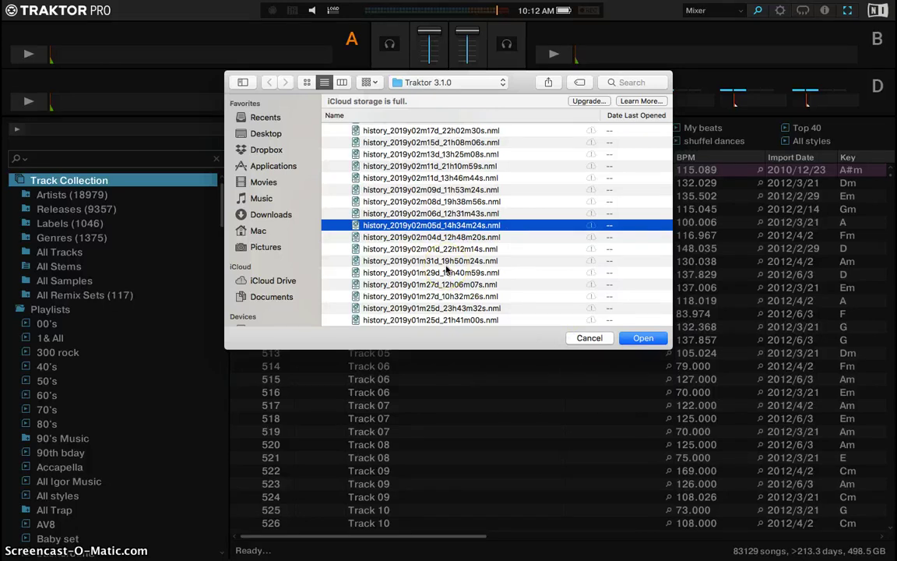
scroll(446, 269, "down", 2)
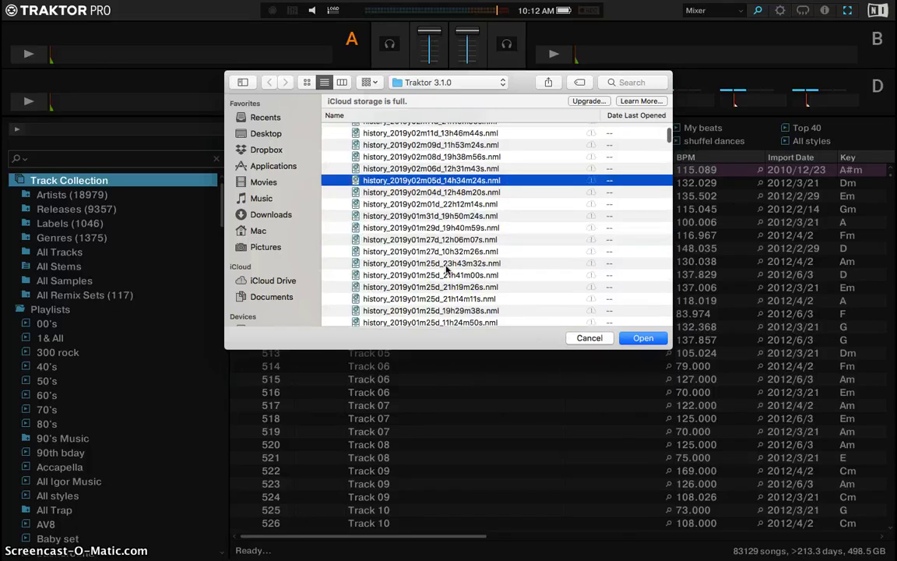
left_click(385, 260)
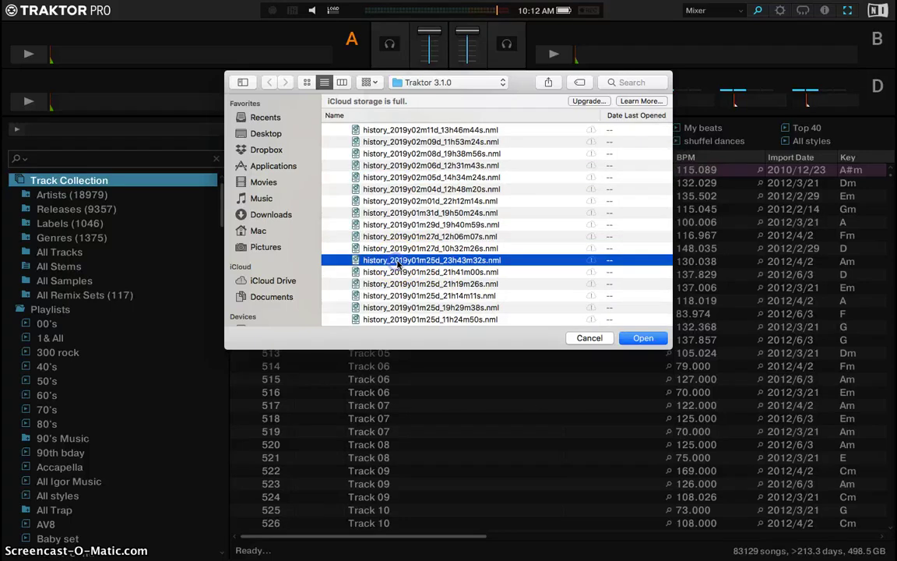
left_click(450, 267)
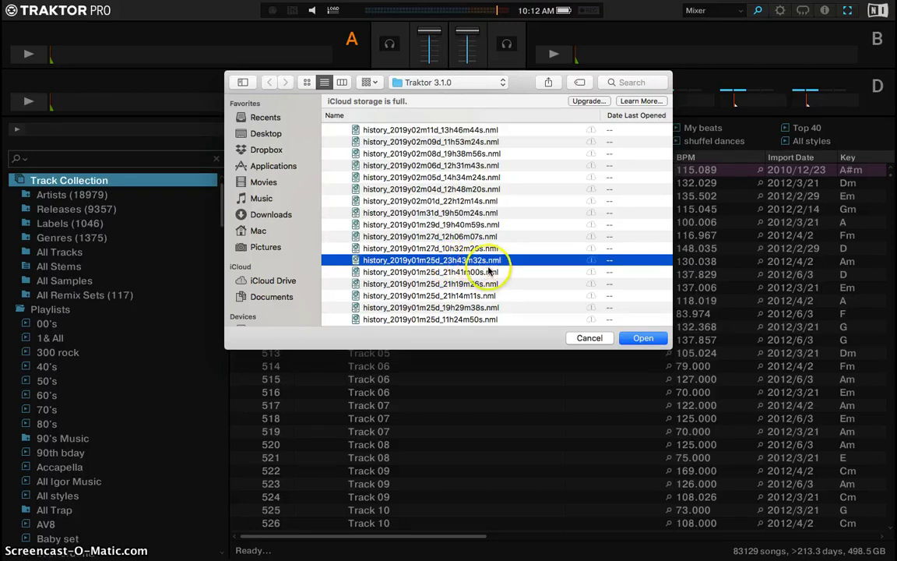
- Cancel the import window to return to the 83129-song Track Collection
left_click(585, 337)
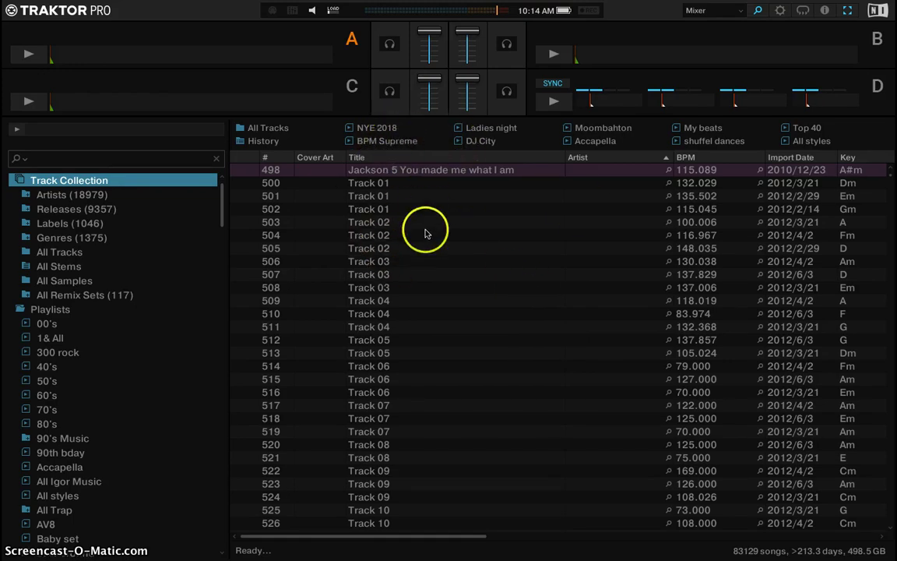
- Open Preferences, browse the Default Settings folder for a settings import, then cancel without loading
key("super+comma")
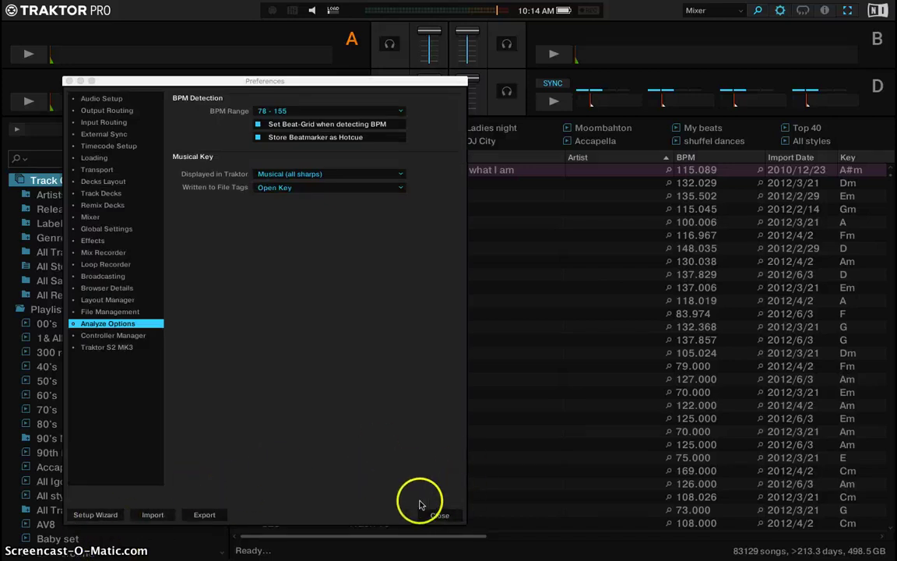
left_click(160, 513)
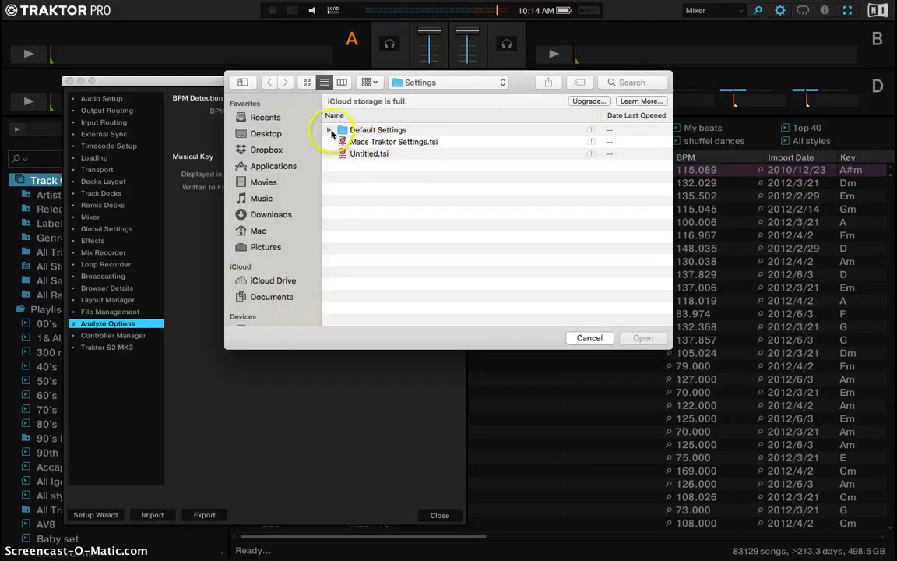
left_click(330, 130)
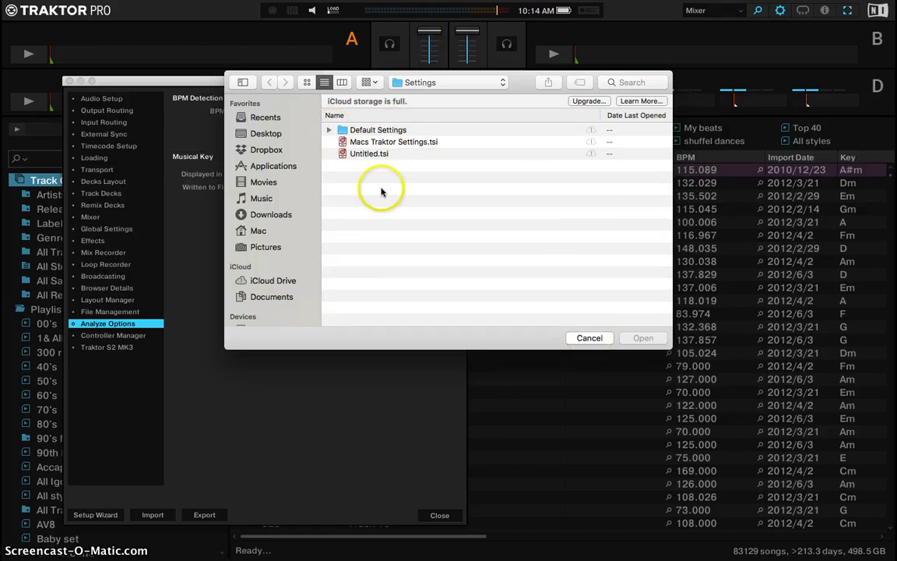
left_click(588, 338)
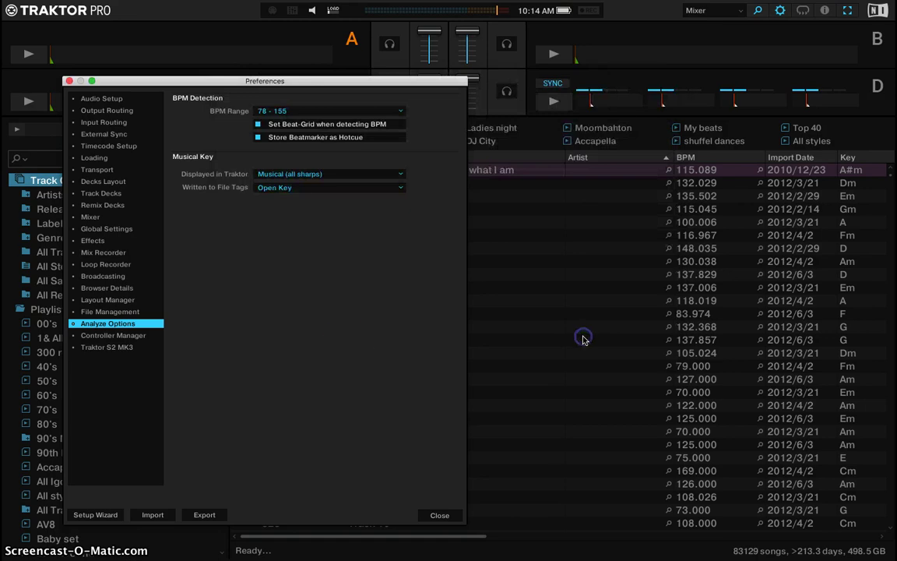
- Close Preferences to return to the 83129-song Track Collection
left_click(440, 516)
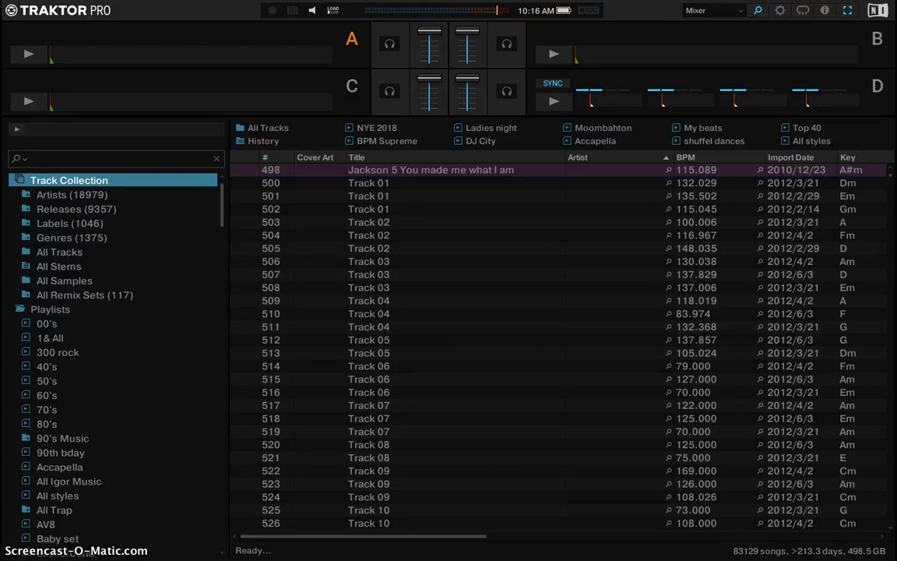
- Show the full deck, mixer and FX layout, and return deck B's filter to centre
key("ctrl+Tab")
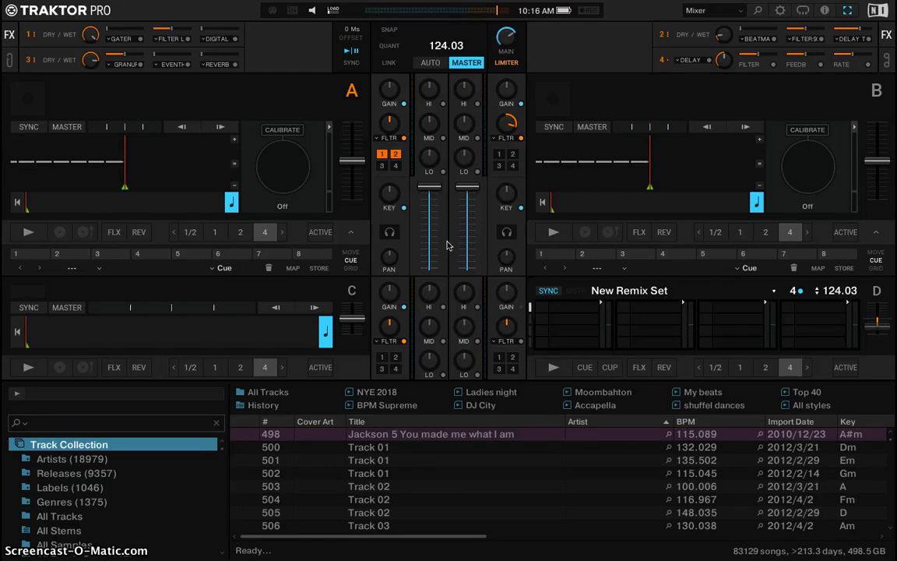
left_click_drag(504, 126, 505, 134)
- Select Track 02 in Traktor's collection, then bring Firefox back in front
key("ctrl+Left")
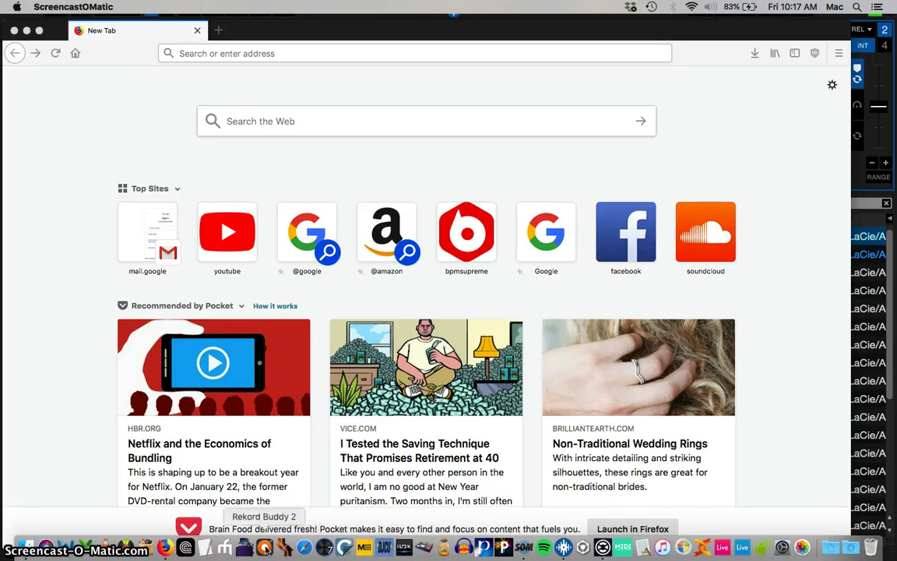
left_click(500, 538)
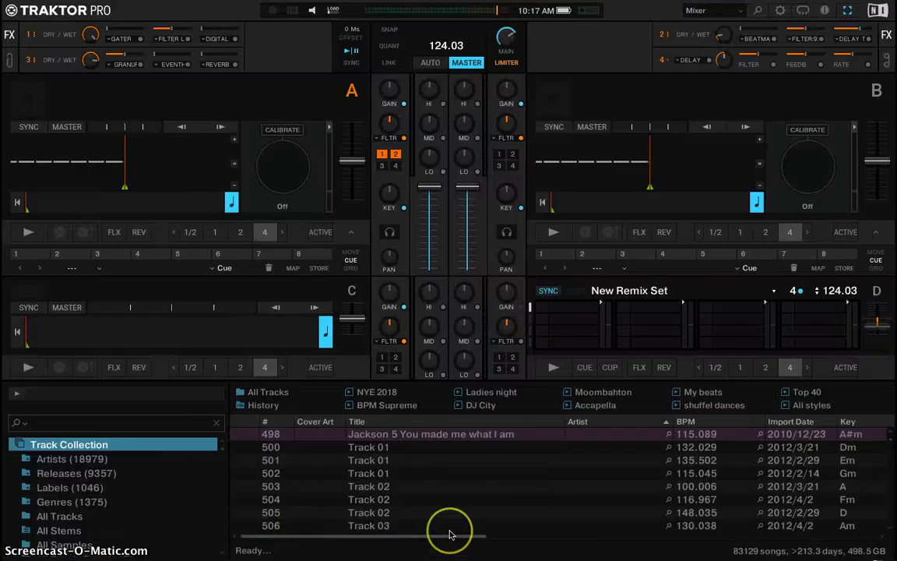
left_click(439, 485)
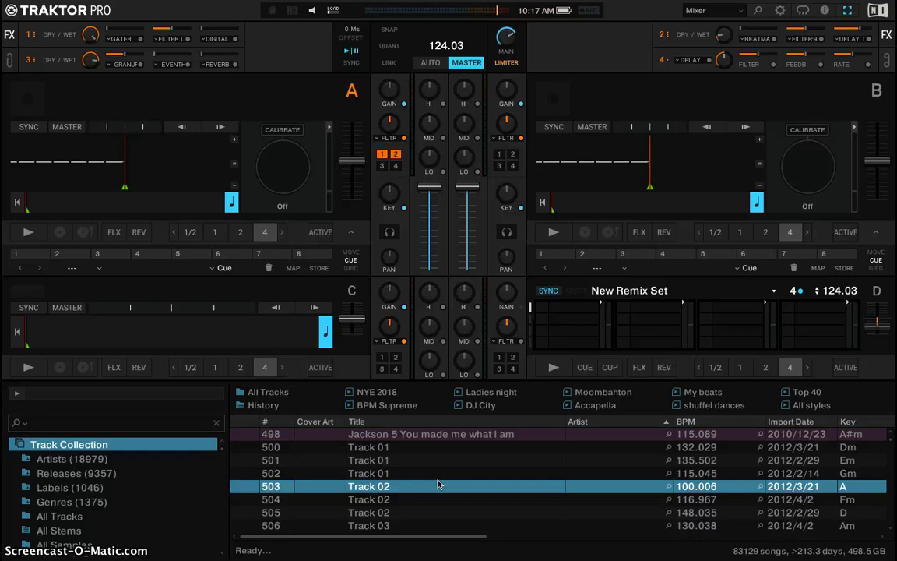
left_click(506, 554)
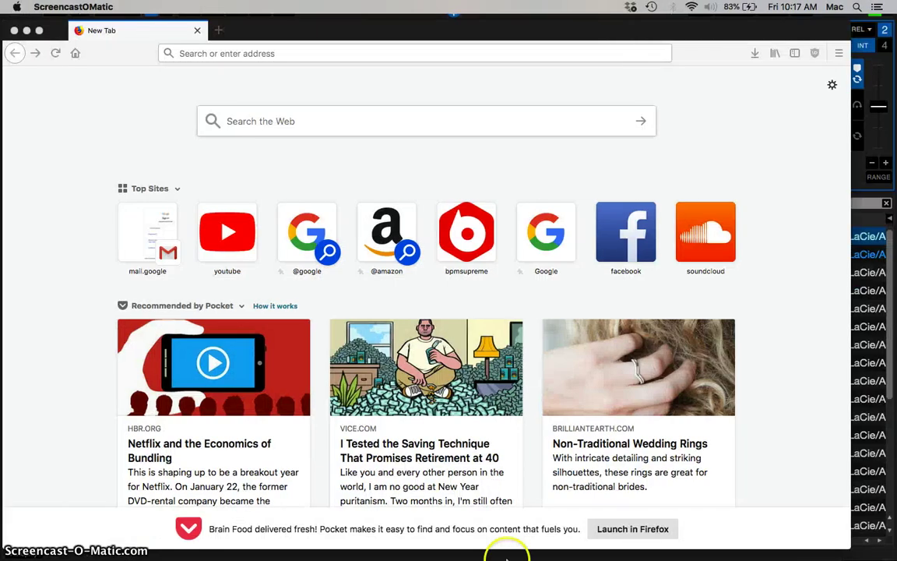
mouse_move(507, 554)
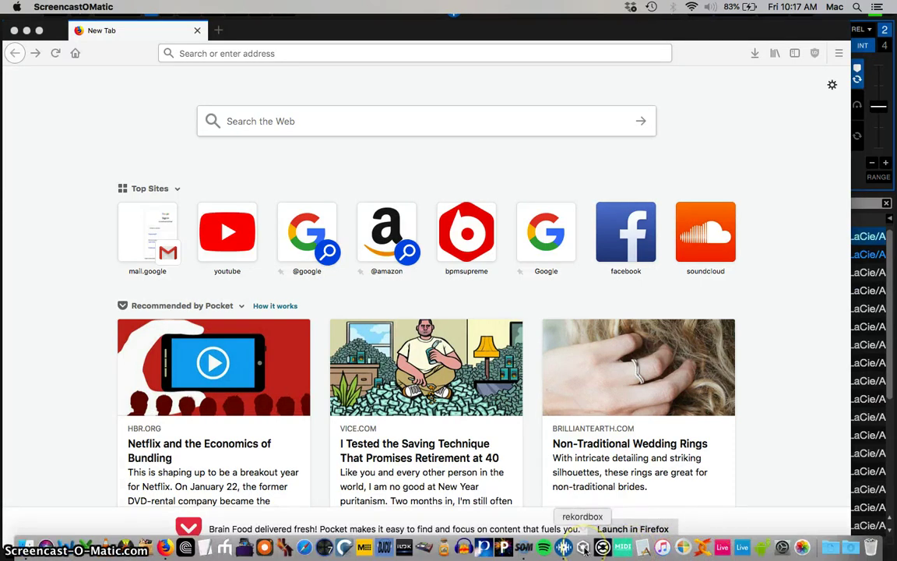
- Bring Traktor Pro back in front from the Dock, showing all four decks
left_click(448, 547)
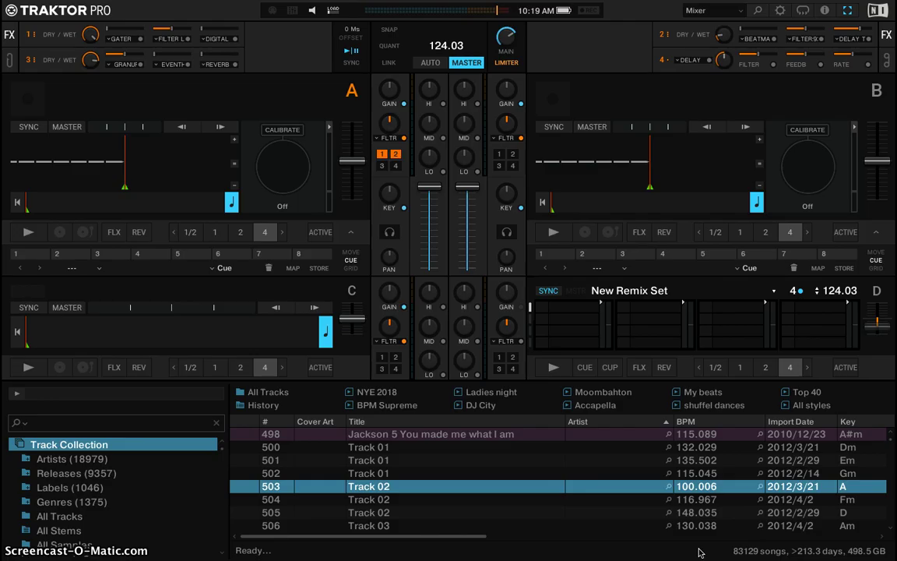
- Switch to Firefox and back to Traktor Pro, then show the running-apps switcher over the decks
key("super+Tab")
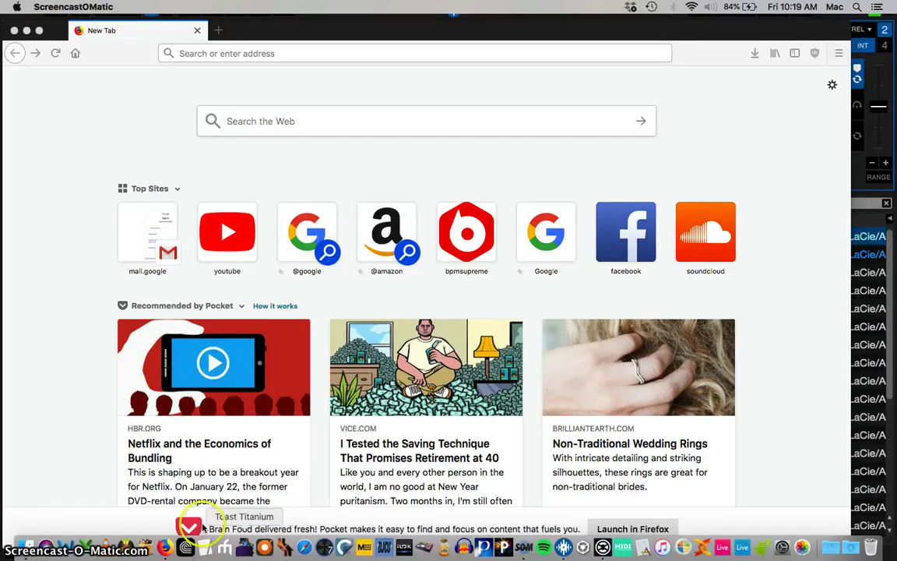
key("super+Tab")
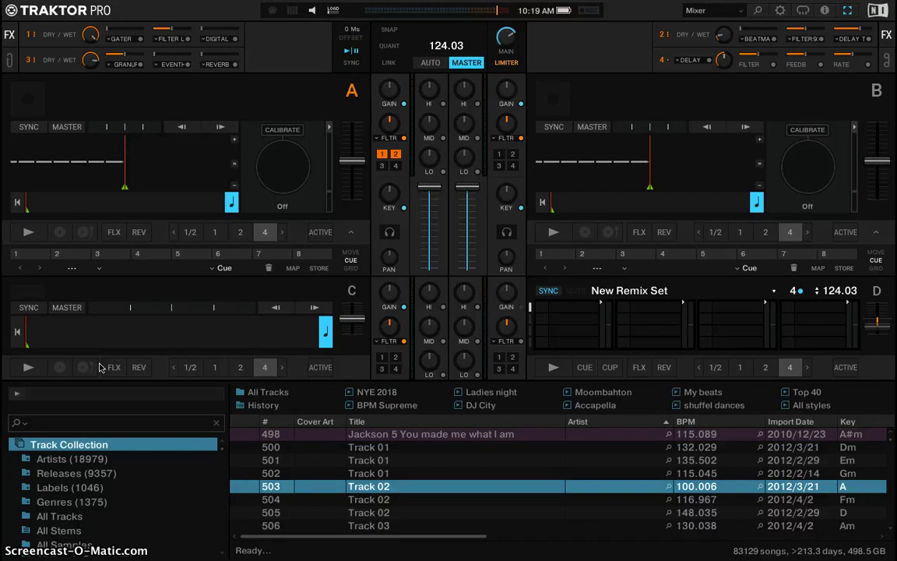
key("super+Tab")
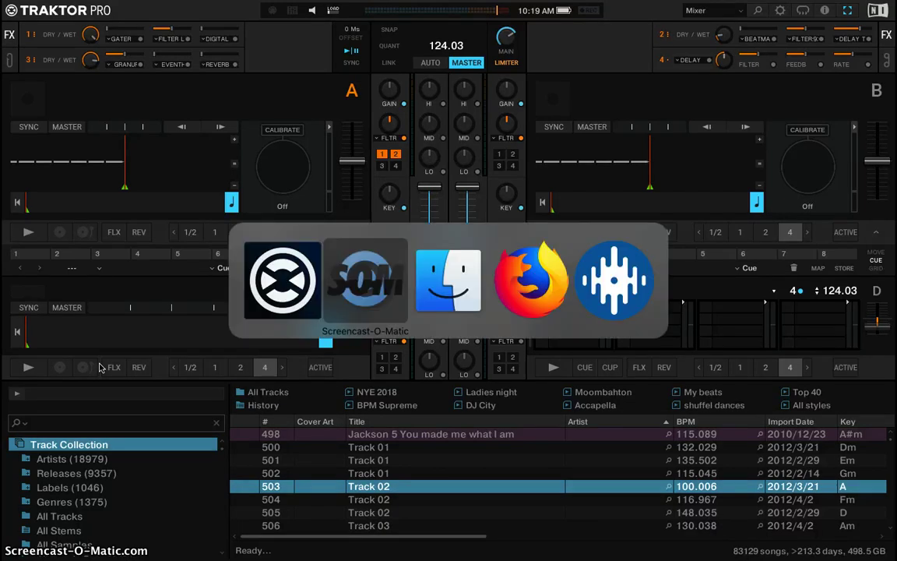